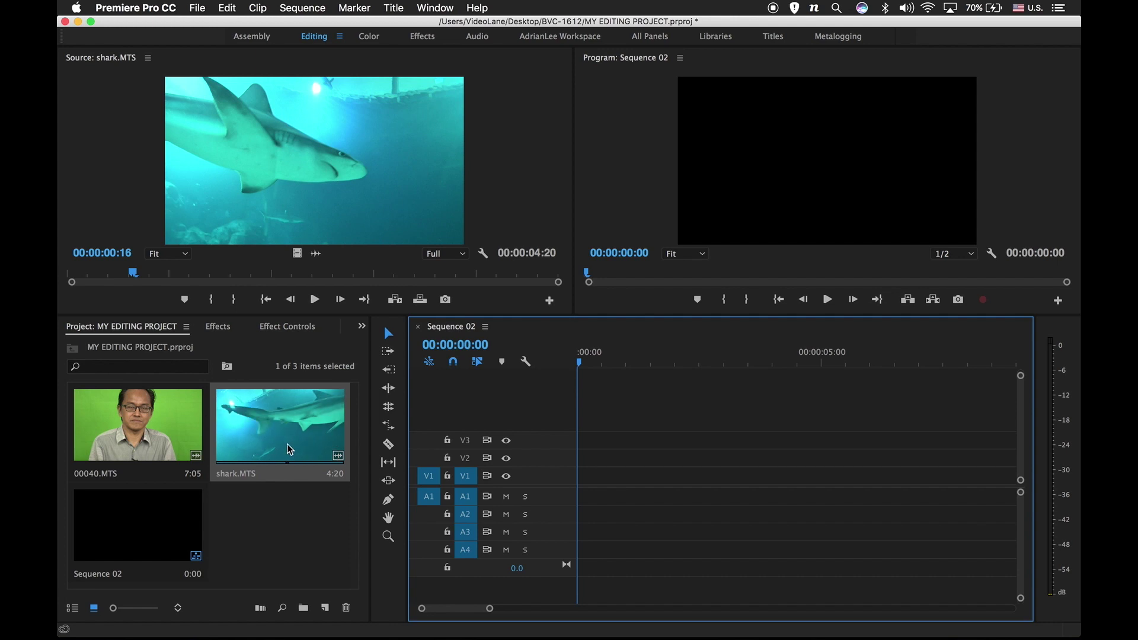
# Add shark.MTS to V1 of Sequence 02, keeping existing settings, and expand the V1 track
pyautogui.moveTo(288, 444)
pyautogui.mouseDown()
pyautogui.moveTo(595, 486)
pyautogui.moveTo(582, 487)
pyautogui.mouseUp()
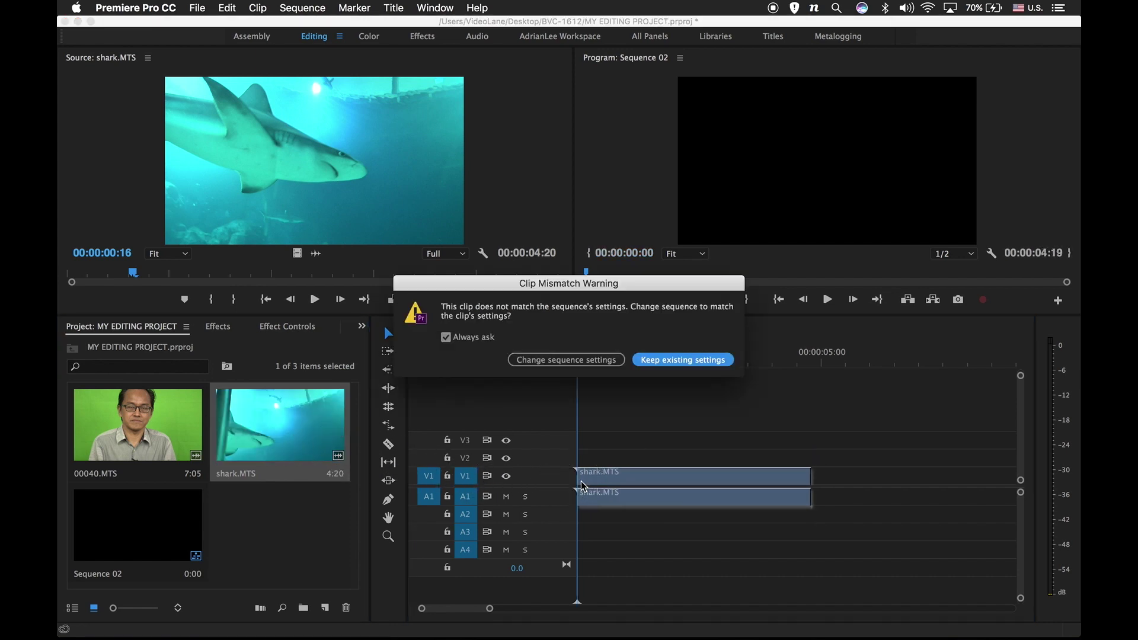
pyautogui.click(682, 360)
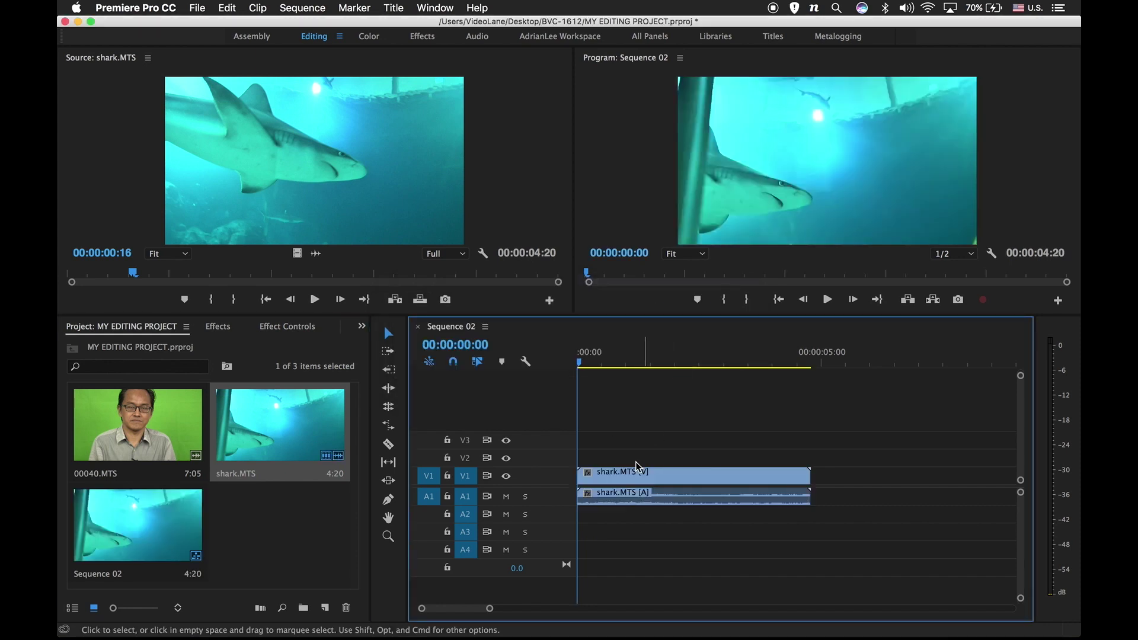
pyautogui.doubleClick(562, 480)
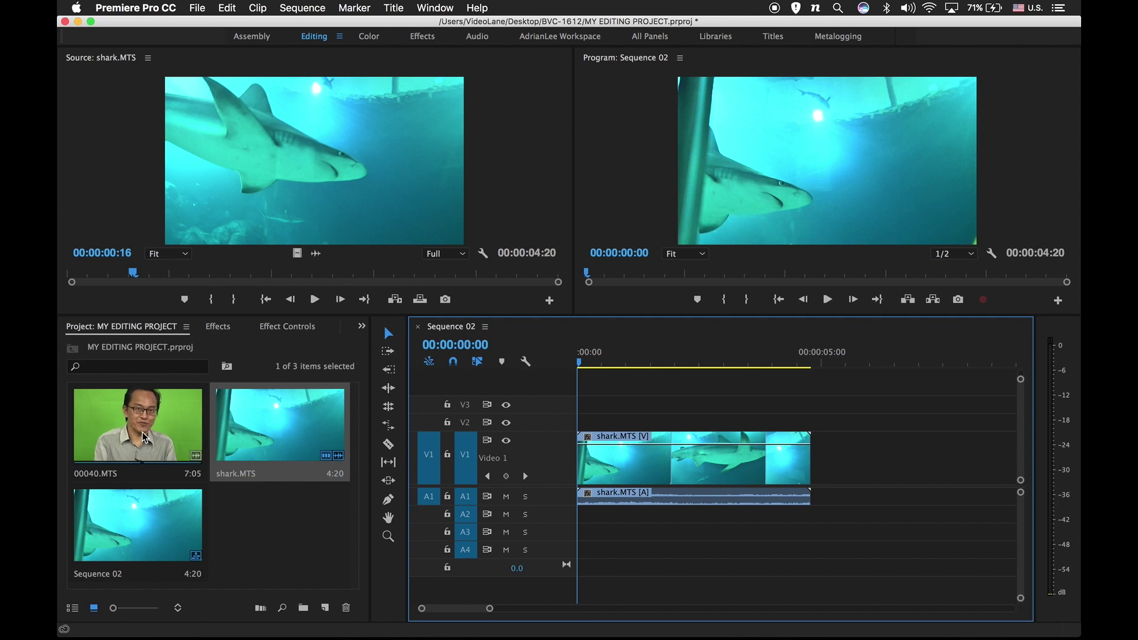
# Place 00040.MTS on V2 above the shark clip, expand V2, and preview briefly
pyautogui.click(157, 437)
pyautogui.moveTo(157, 436); pyautogui.dragTo(583, 432)
pyautogui.doubleClick(564, 430)
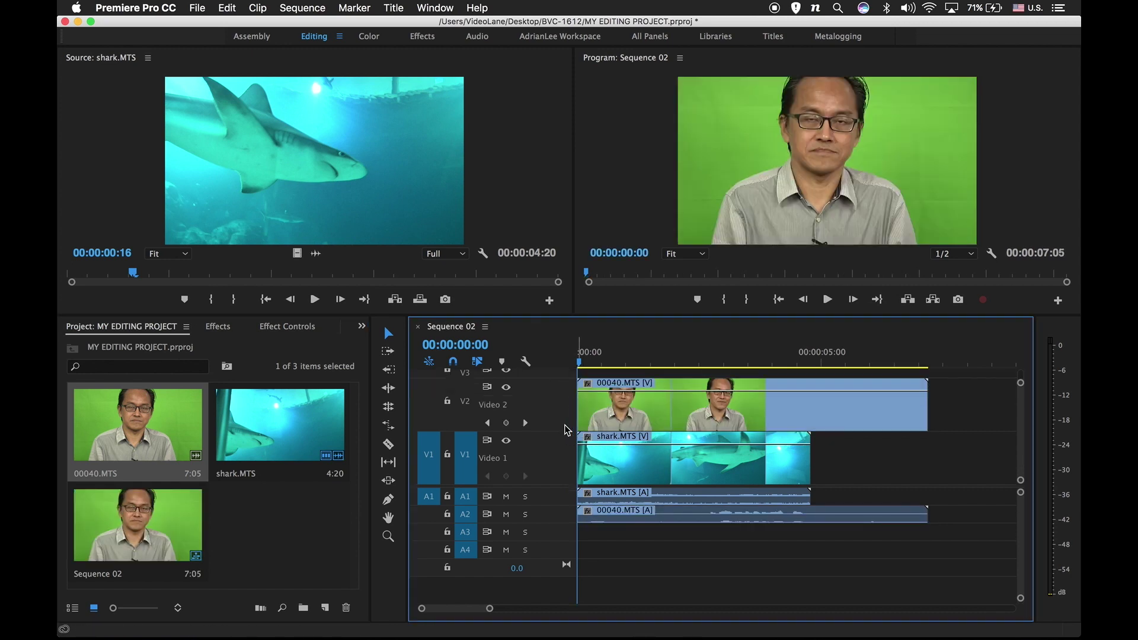
pyautogui.press('space')
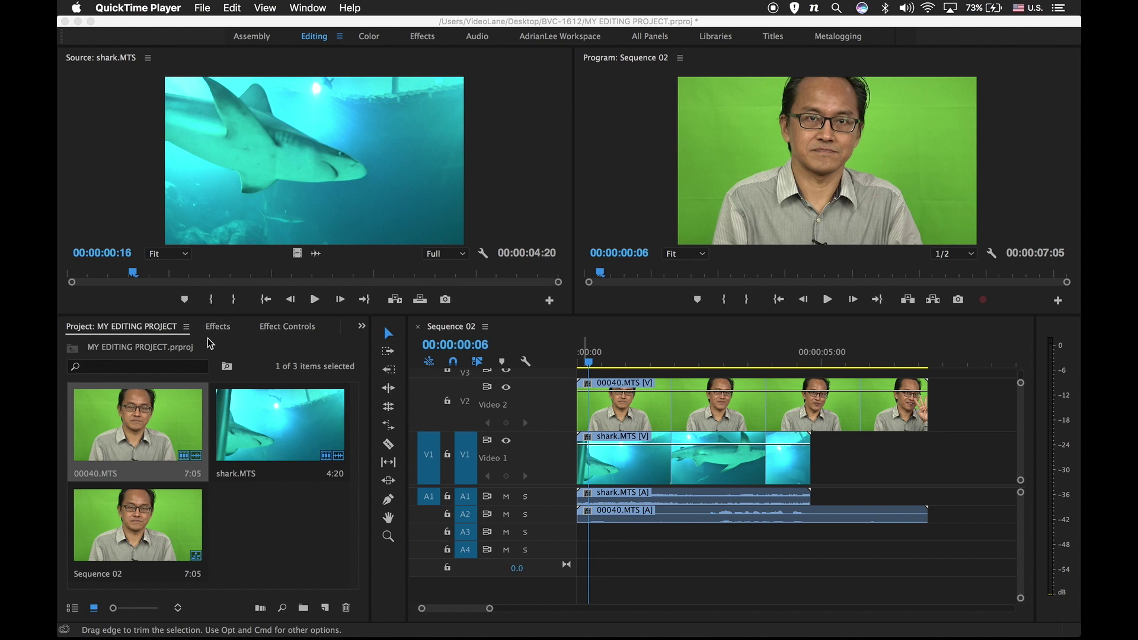
# Expand Video Effects and then the Keying folder in the Effects panel to reveal Ultra Key
pyautogui.click(218, 328)
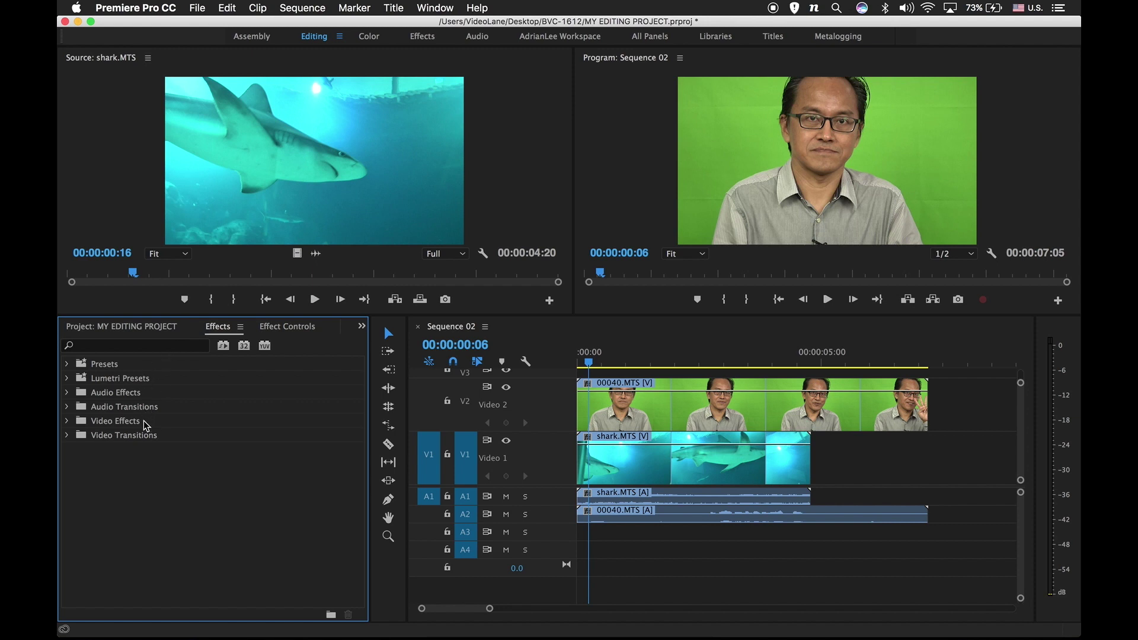
pyautogui.click(121, 424)
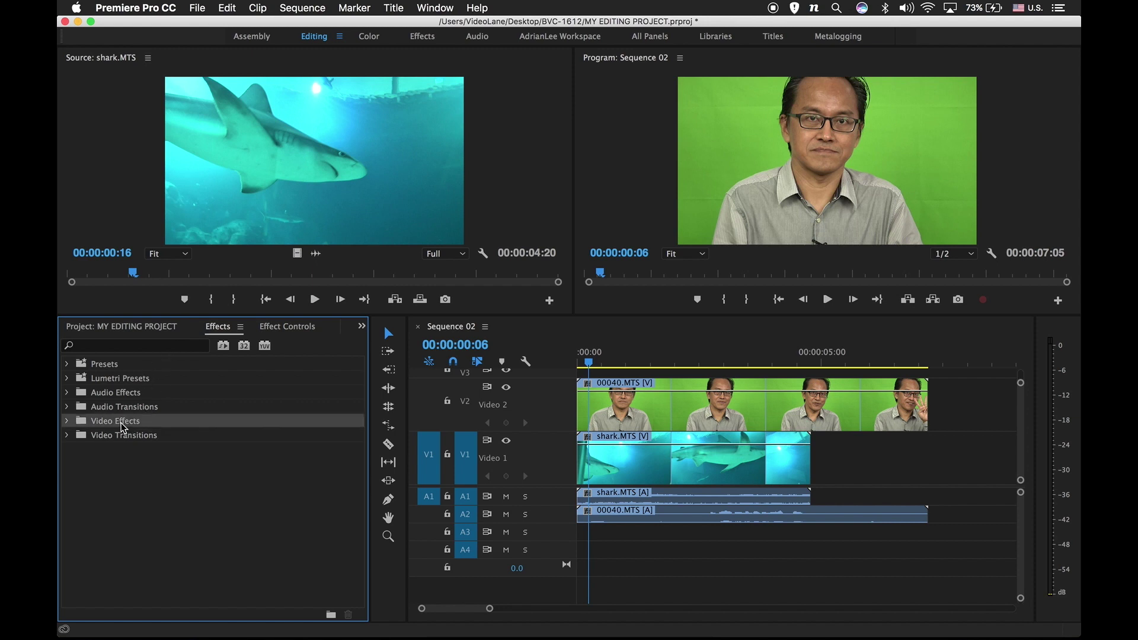
pyautogui.click(67, 422)
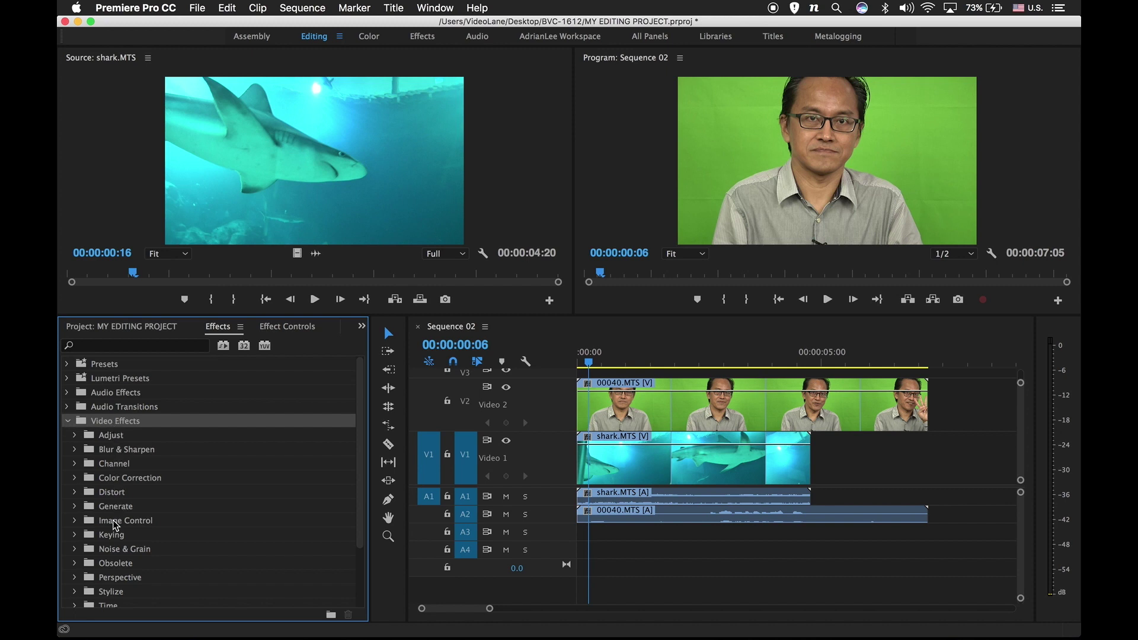
pyautogui.click(75, 536)
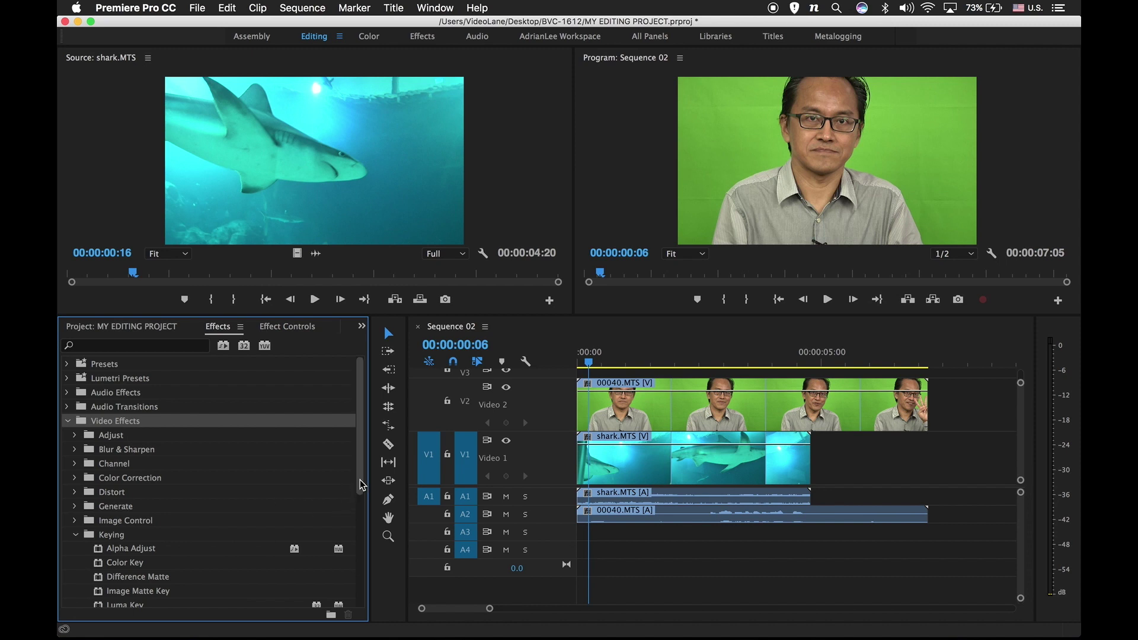
pyautogui.moveTo(360, 481); pyautogui.dragTo(355, 548)
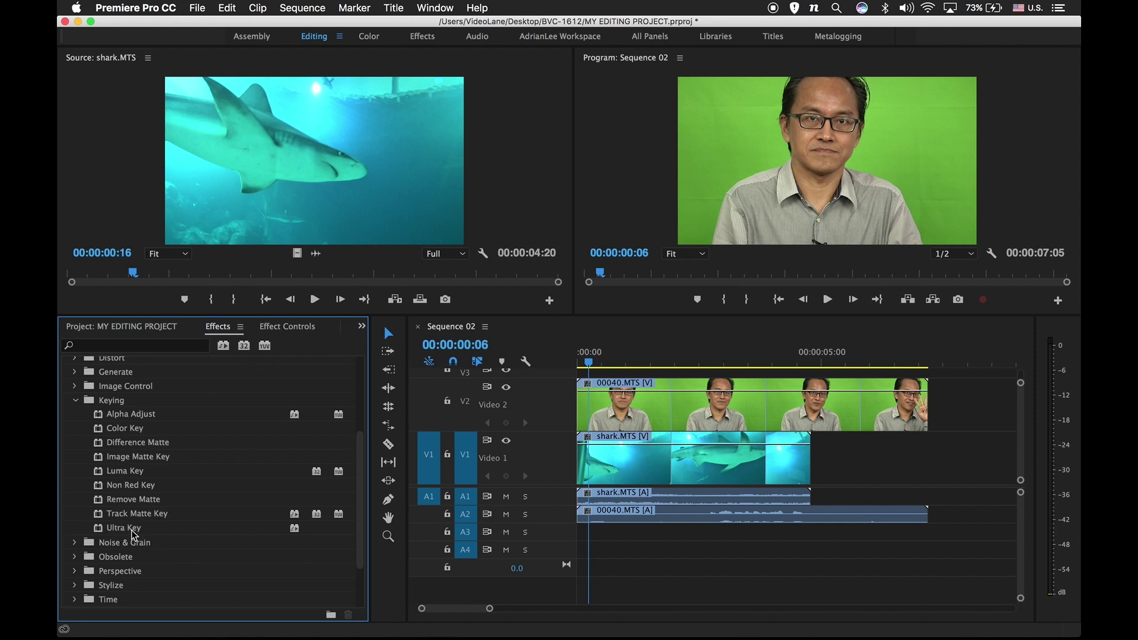
# Drag Ultra Key from the Keying folder onto the 00040.MTS clip on V2
pyautogui.moveTo(133, 535); pyautogui.dragTo(435, 480)
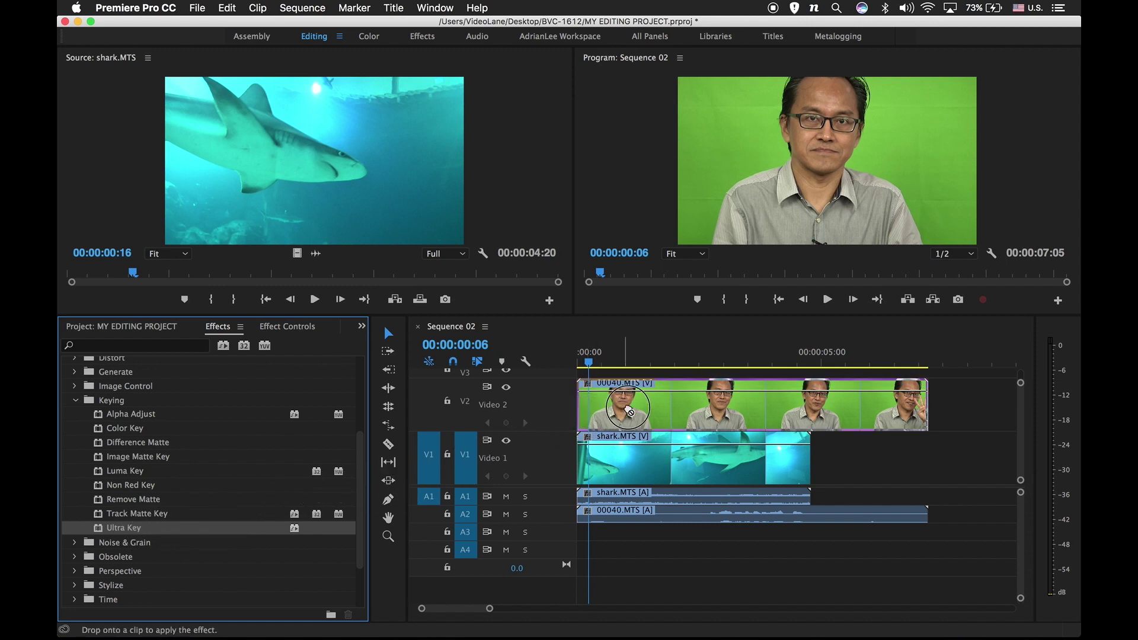
pyautogui.moveTo(436, 480); pyautogui.dragTo(662, 412)
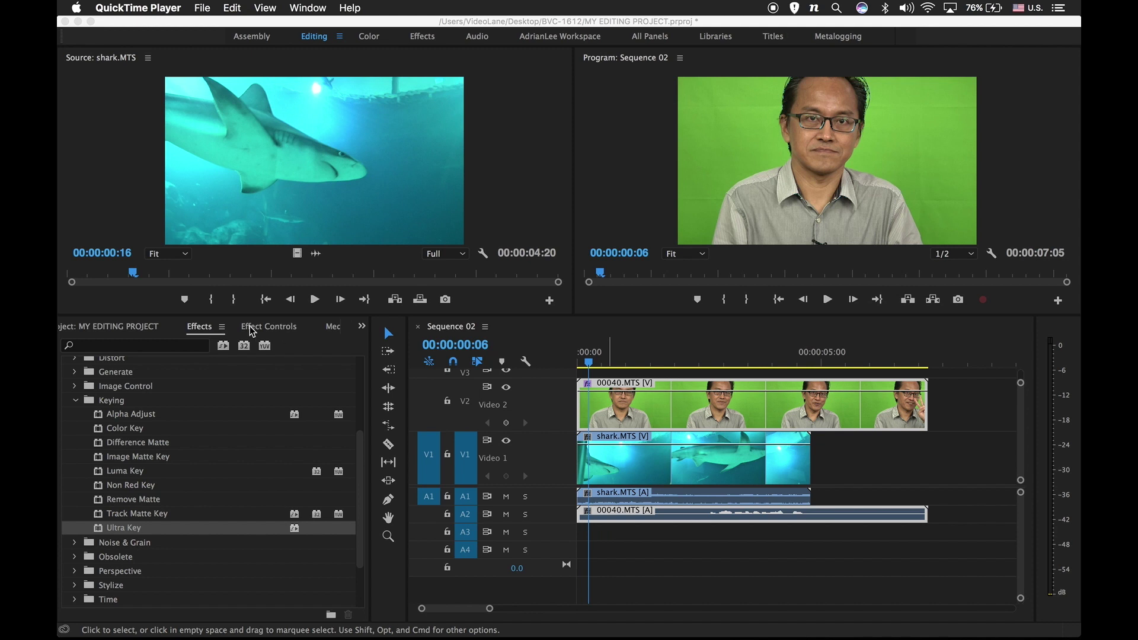
# Expand the Ultra Key settings in Effect Controls and pick up the Key Color eyedropper
pyautogui.click(270, 326)
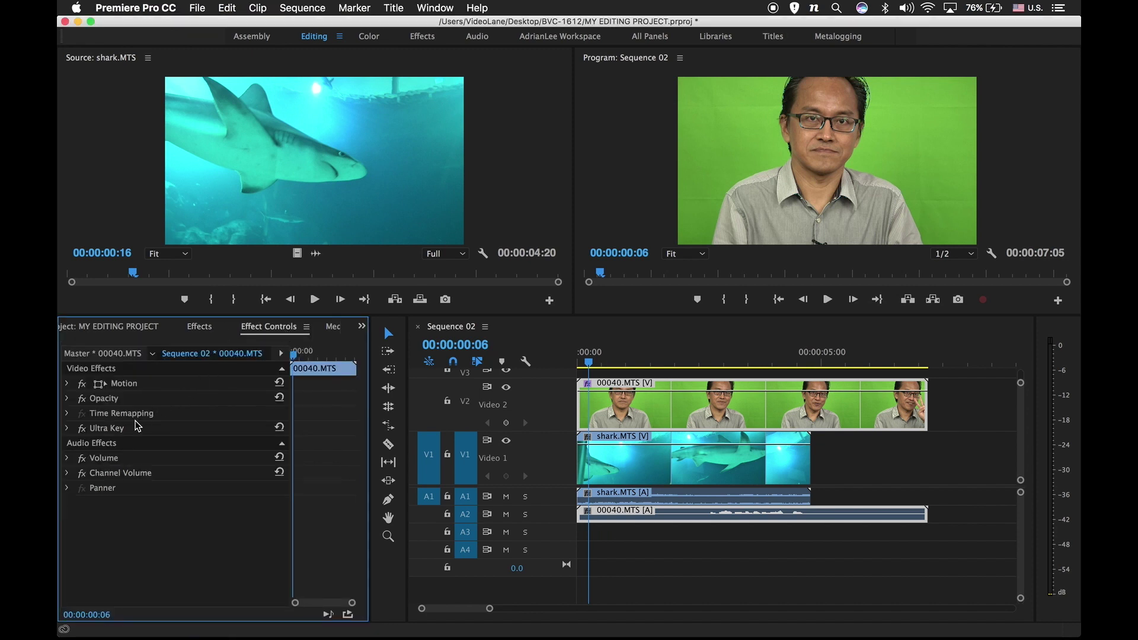
pyautogui.click(67, 428)
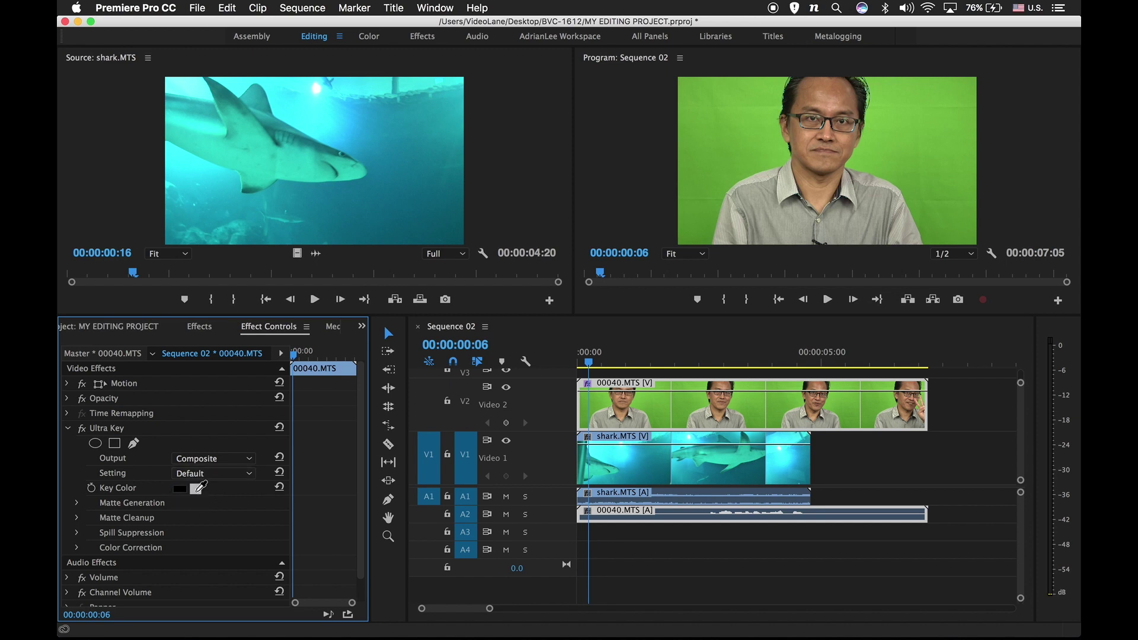
pyautogui.click(196, 489)
# Sample the green screen in the Program monitor as the key colour, then play the composite
pyautogui.moveTo(196, 495); pyautogui.dragTo(260, 436)
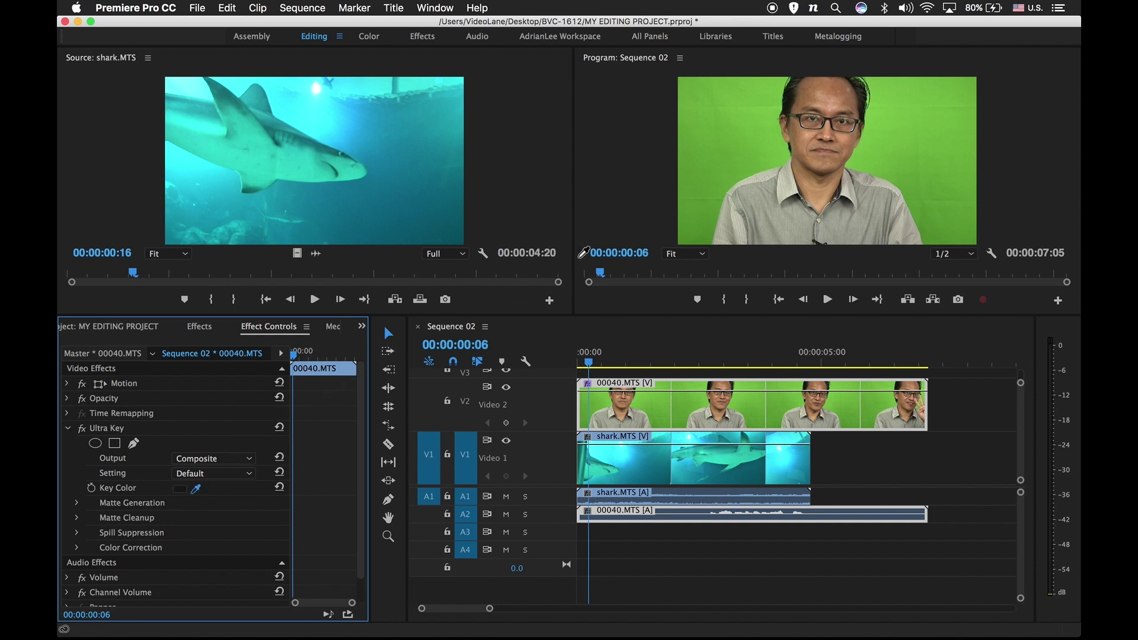
pyautogui.moveTo(258, 438)
pyautogui.mouseDown()
pyautogui.moveTo(743, 143)
pyautogui.moveTo(738, 151)
pyautogui.mouseUp()
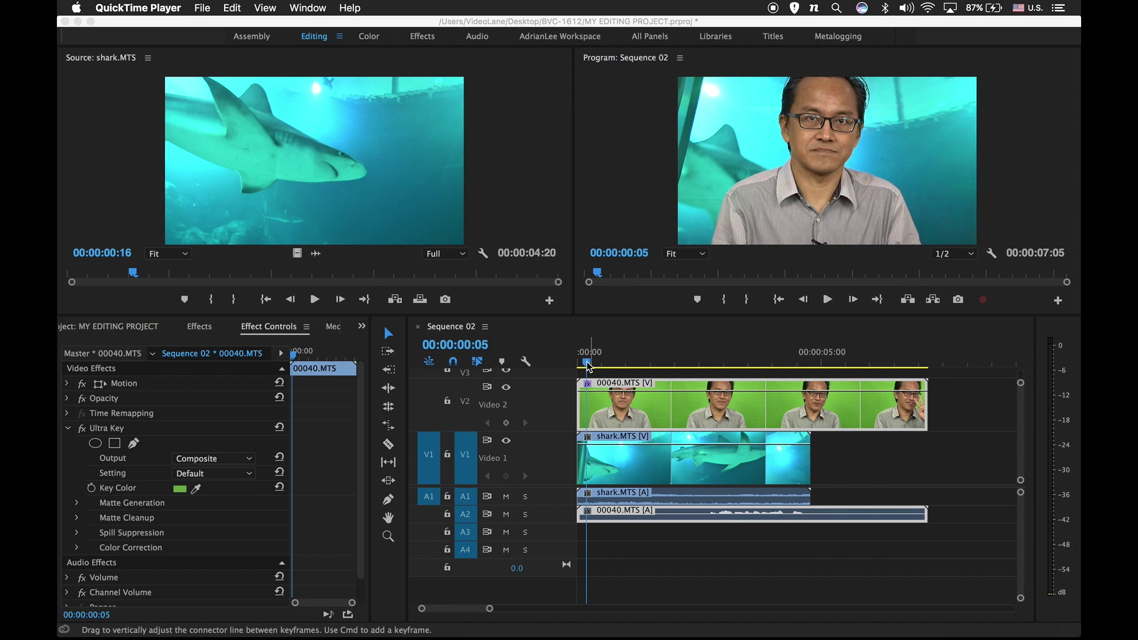
pyautogui.click(827, 301)
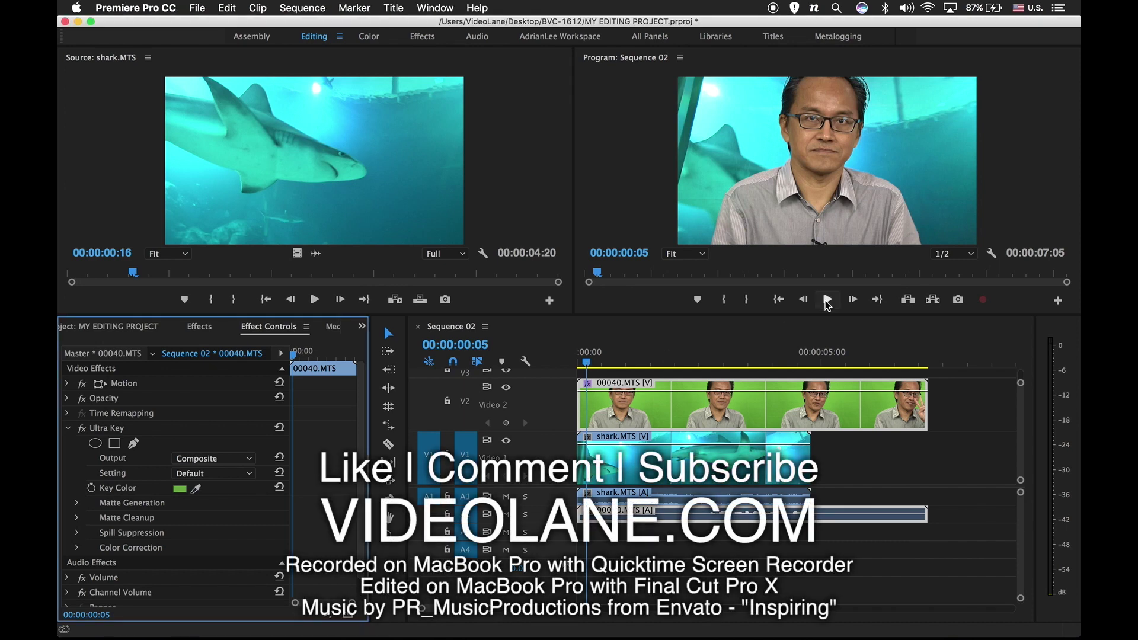